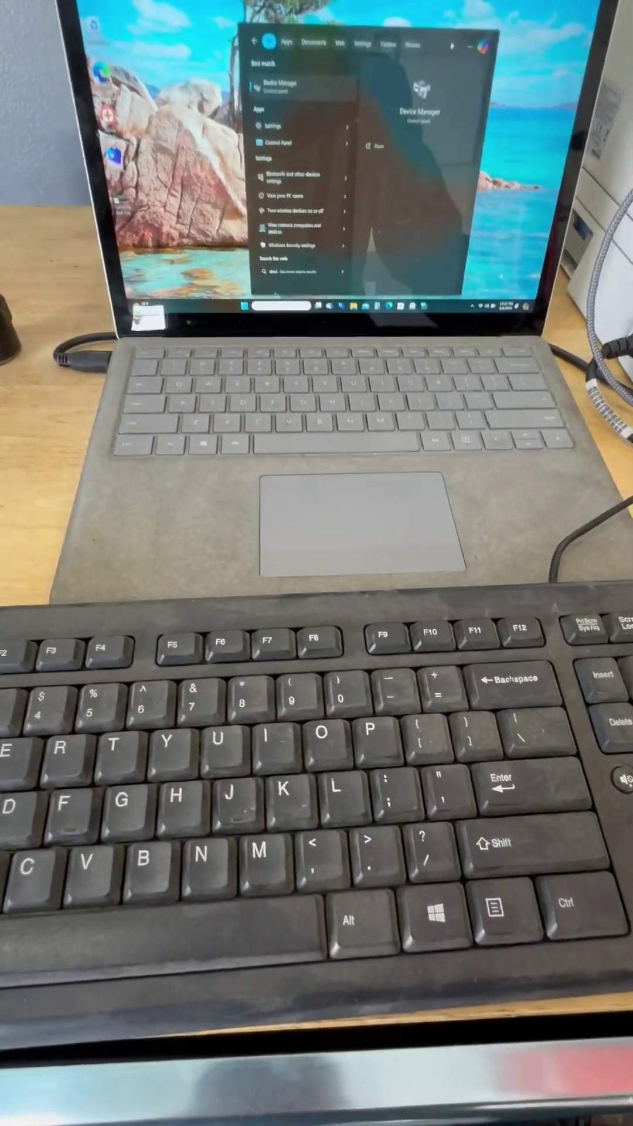
Open Device Manager from the search results to reach the Surface Hid Mini Driver entry.
{"action": "key", "text": "Return"}
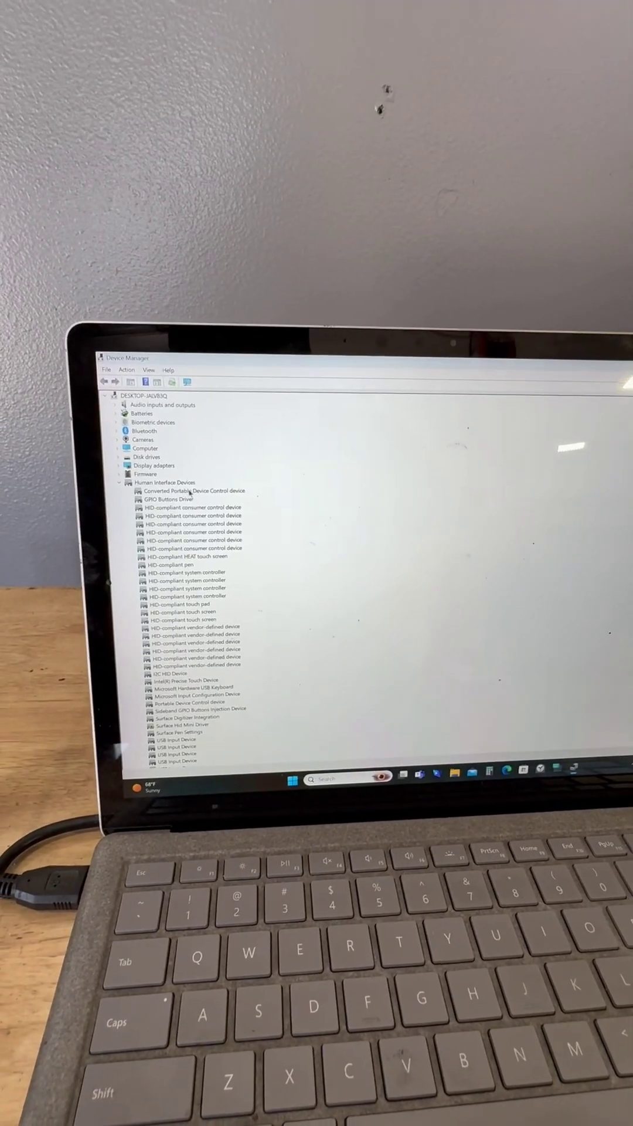
{"action": "scroll", "coordinate": [259, 474], "scroll_direction": "down", "scroll_amount": 4}
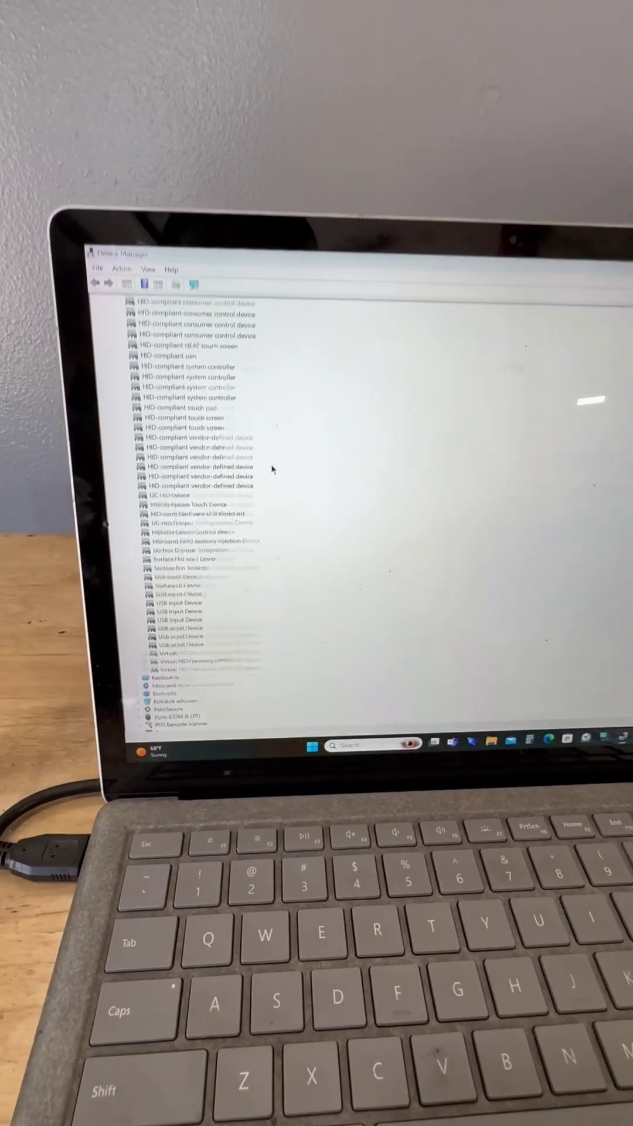
{"action": "scroll", "coordinate": [259, 474], "scroll_direction": "down", "scroll_amount": 4}
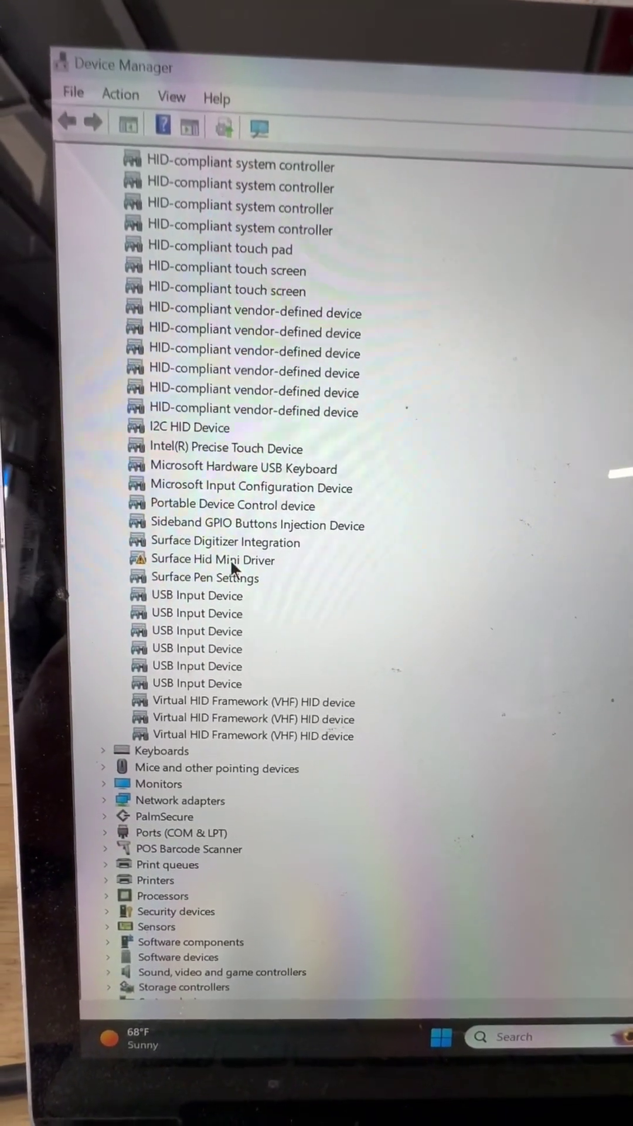
Select Surface Hid Mini Driver and uninstall the device along with its driver.
{"action": "left_click", "coordinate": [231, 561]}
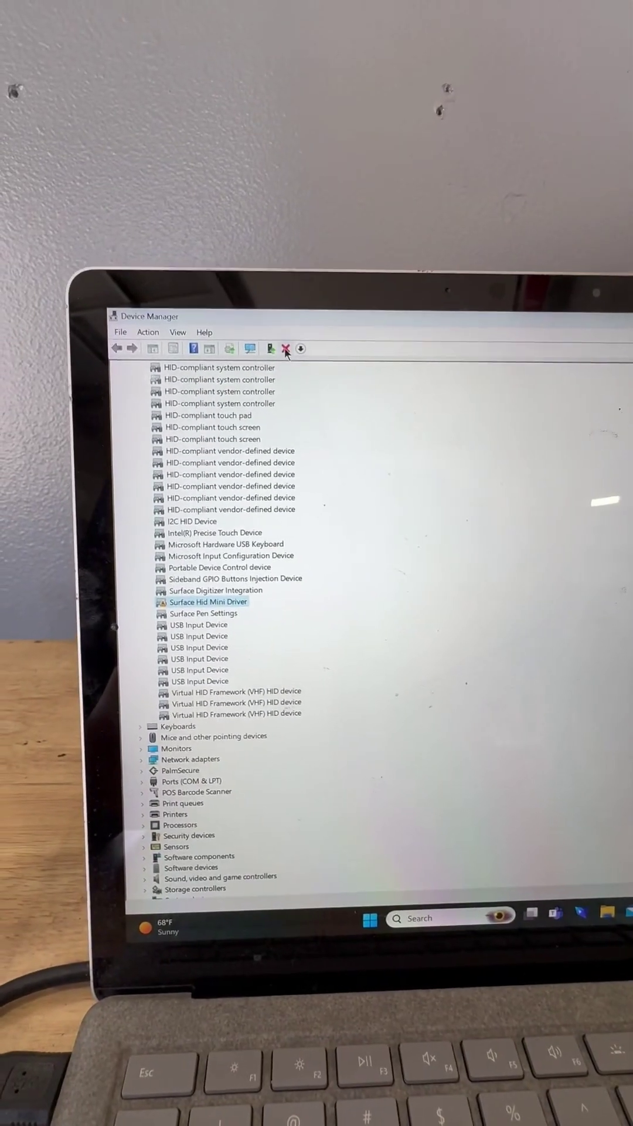
{"action": "left_click", "coordinate": [258, 335]}
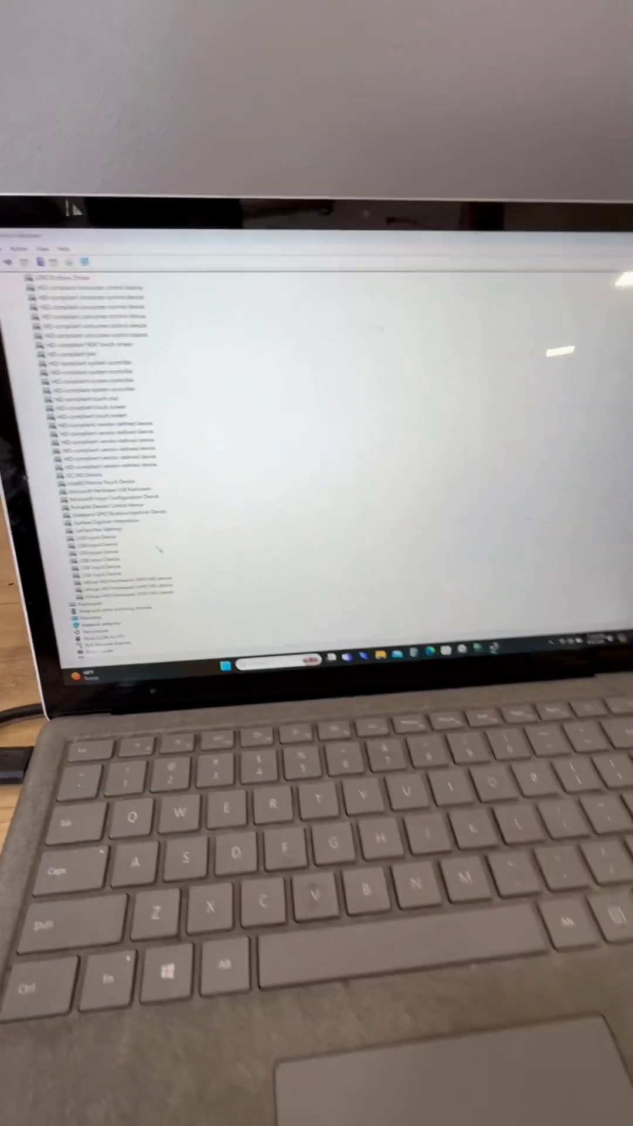
Dismiss the Search panel and close Device Manager, returning to the desktop.
{"action": "key", "text": "super+s"}
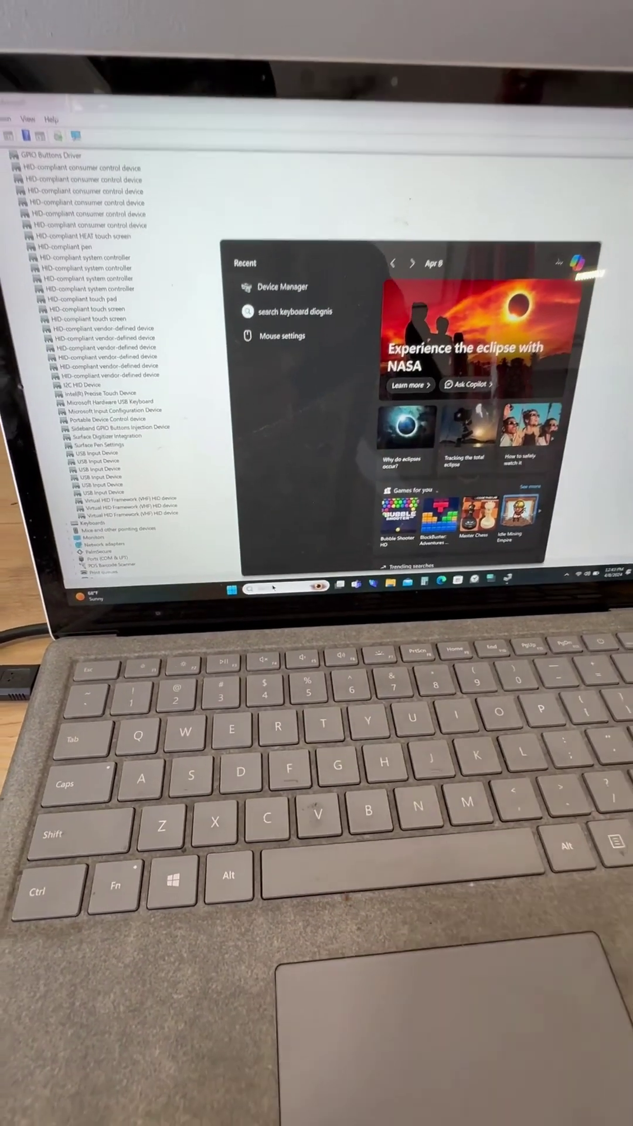
{"action": "key", "text": "Escape"}
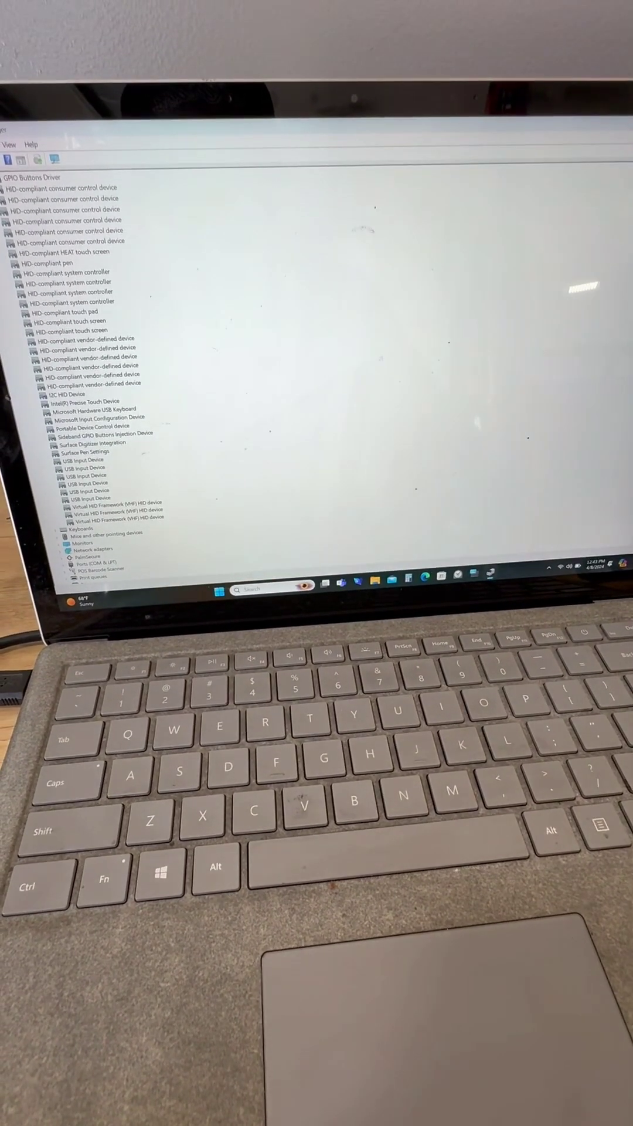
{"action": "key", "text": "super+d"}
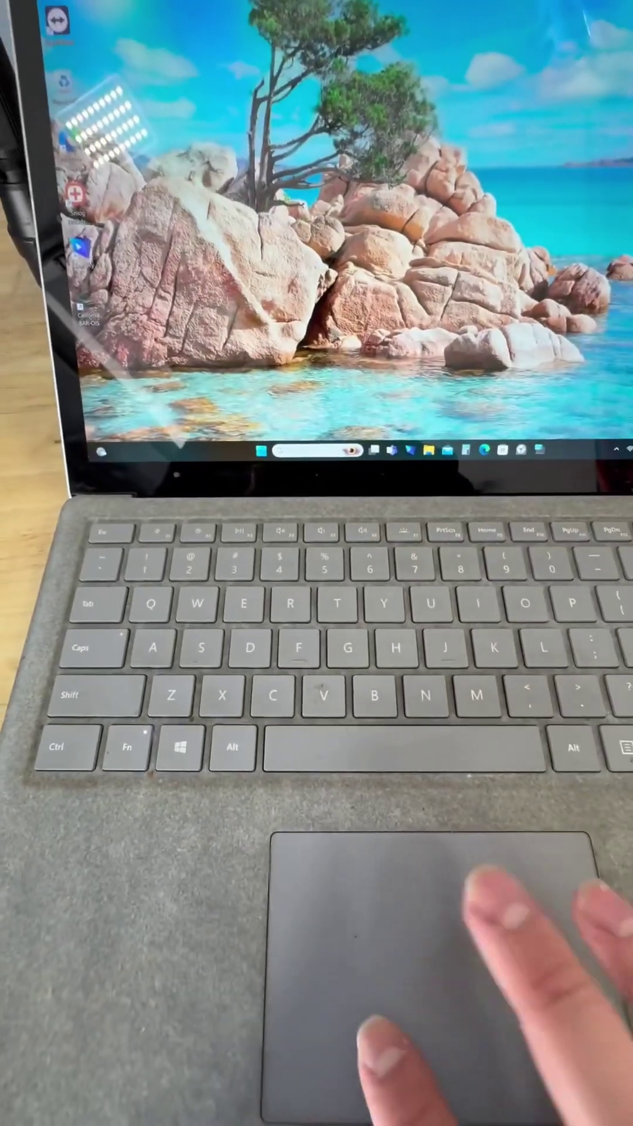
{"action": "left_click", "coordinate": [317, 450]}
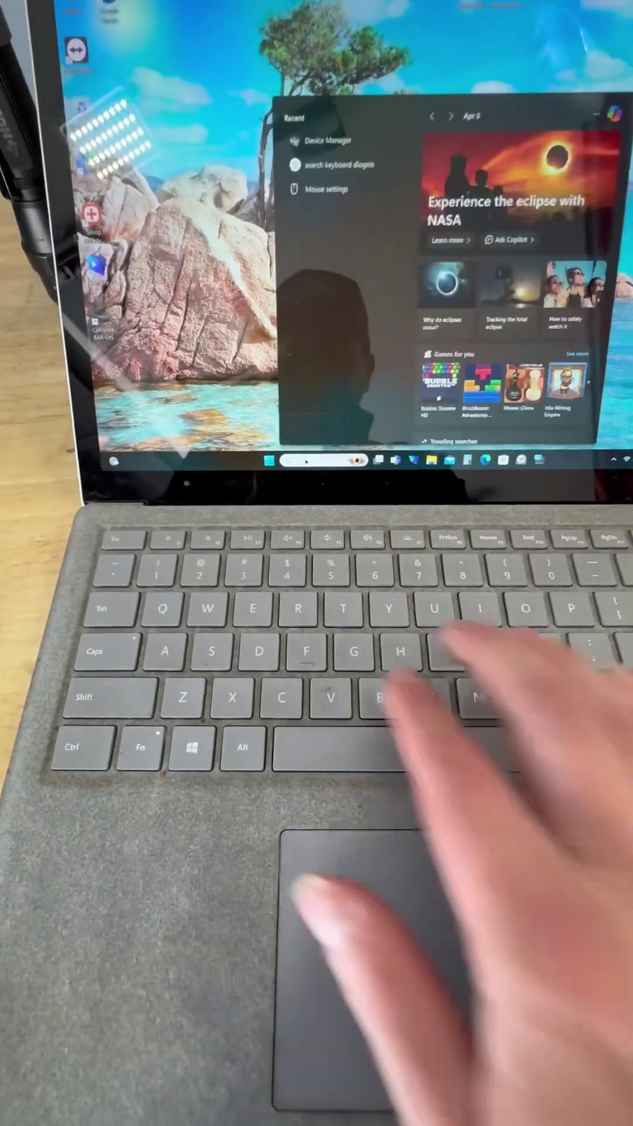
{"action": "type", "text": "ry"}
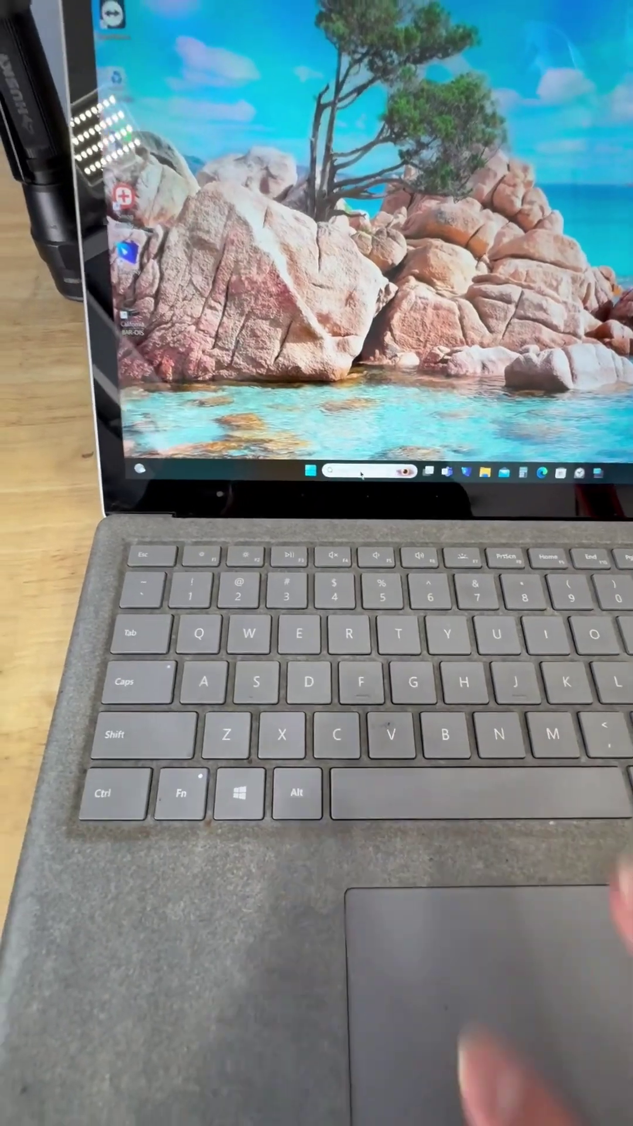
Reopen Device Manager from search, maximize it and expand Human Interface Devices.
{"action": "left_click", "coordinate": [391, 549]}
{"action": "type", "text": "dev"}
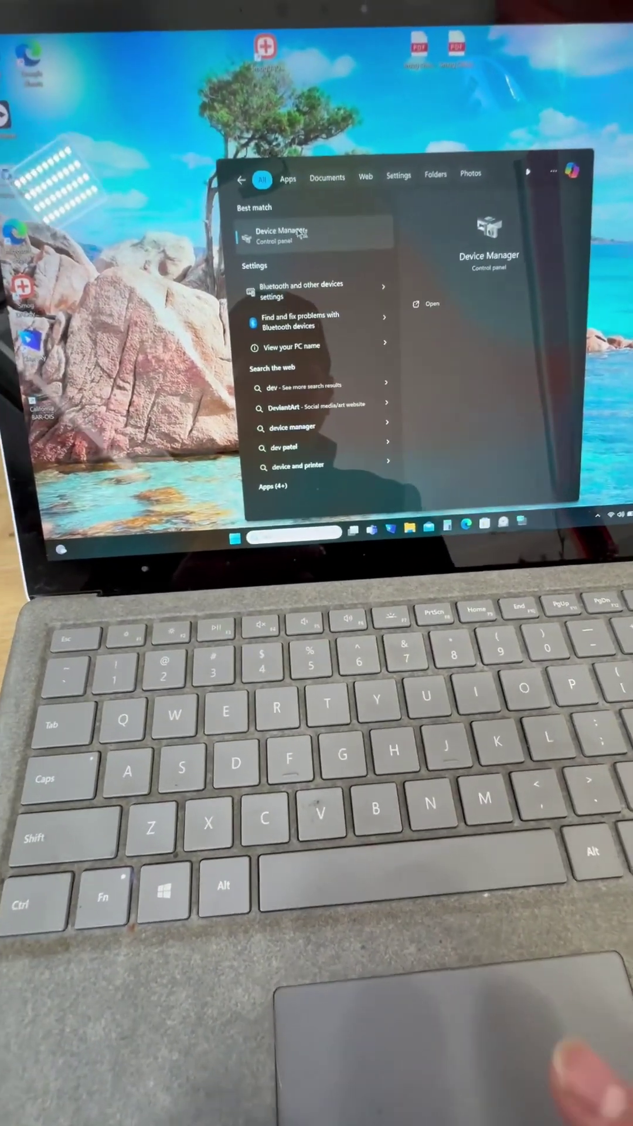
{"action": "left_click", "coordinate": [286, 211]}
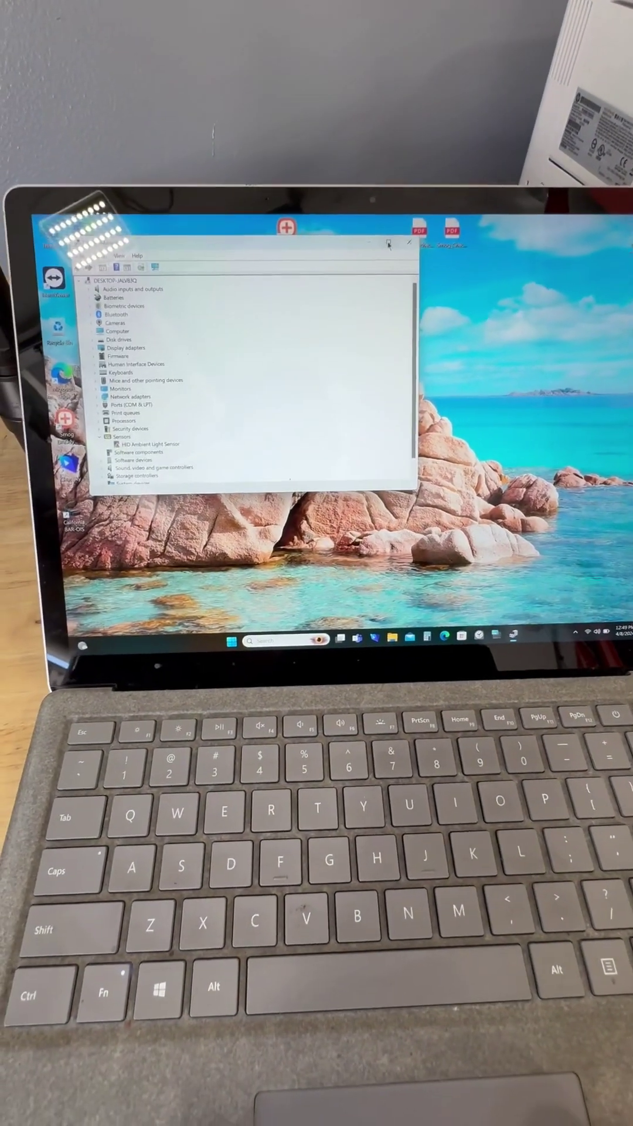
{"action": "double_click", "coordinate": [220, 265]}
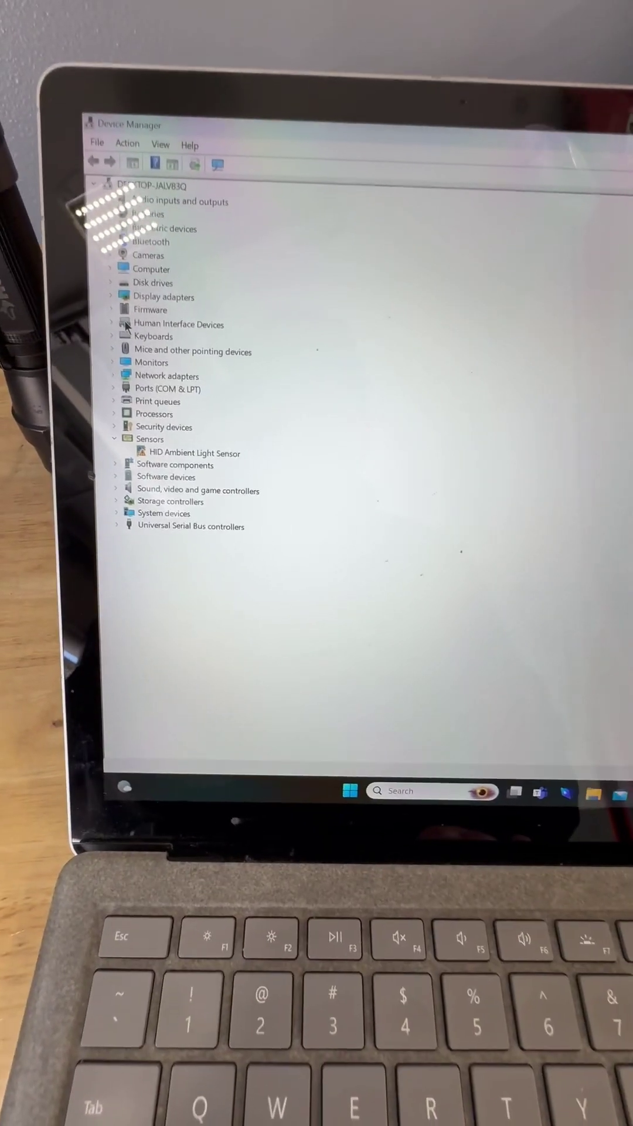
{"action": "left_click", "coordinate": [112, 326]}
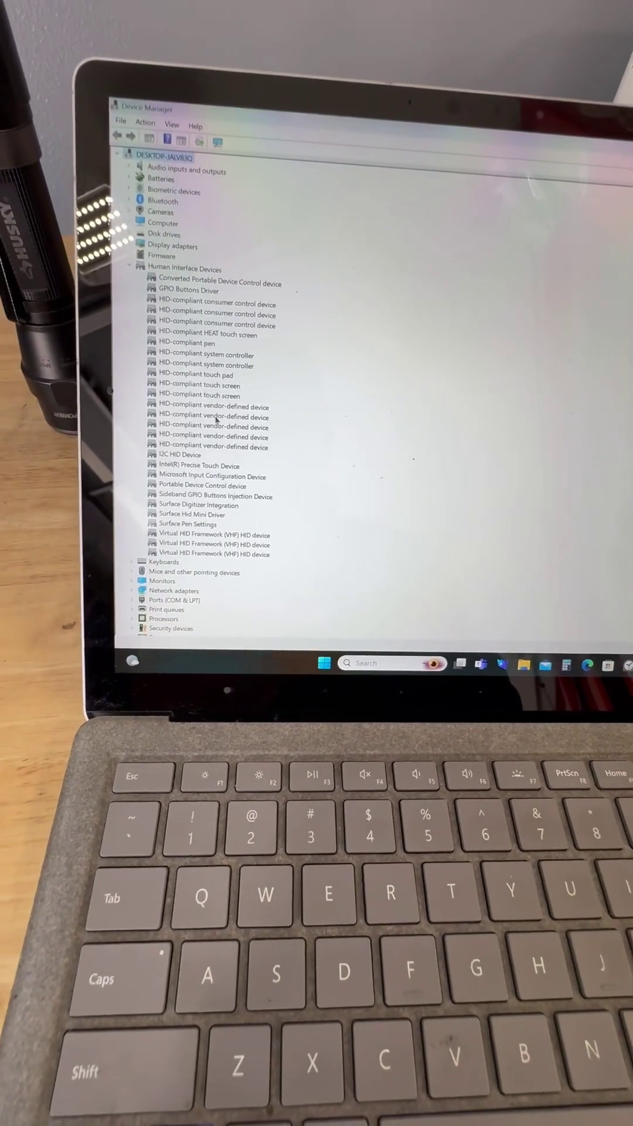
{"action": "scroll", "coordinate": [216, 419], "scroll_direction": "down", "scroll_amount": 3}
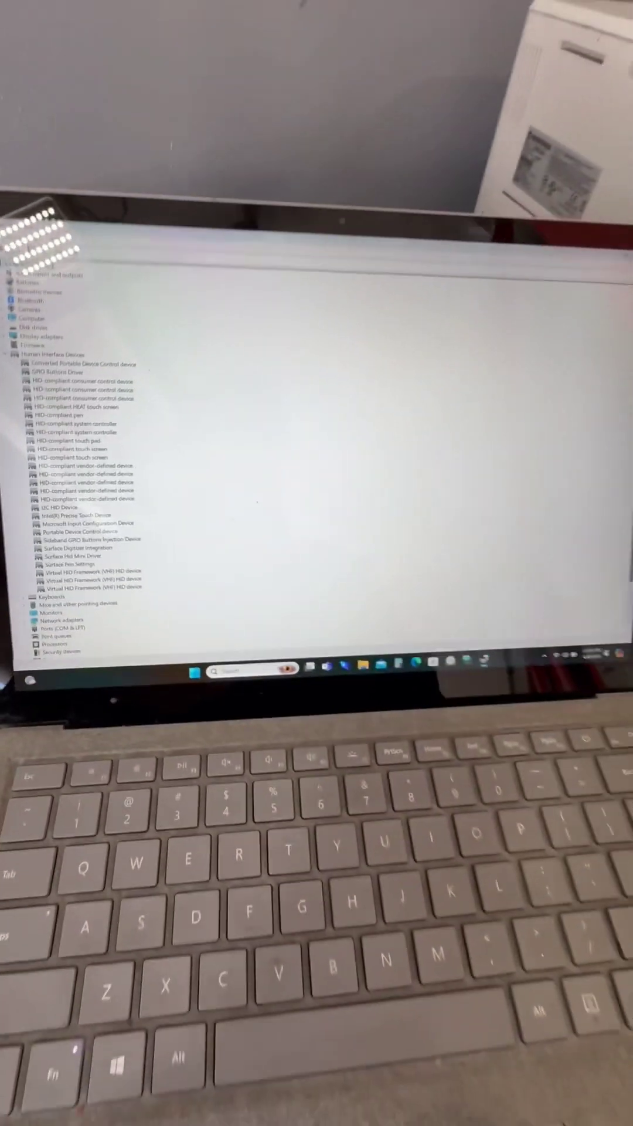
Close Device Manager and launch Microsoft Edge from the taskbar.
{"action": "key", "text": "alt+F4"}
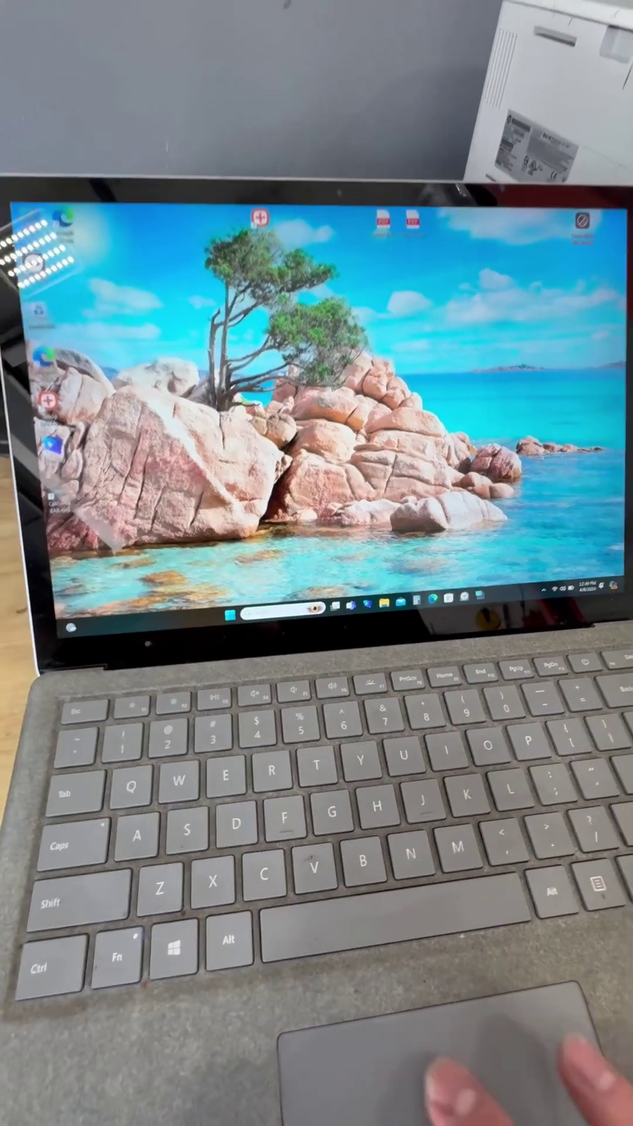
{"action": "right_click", "coordinate": [427, 564]}
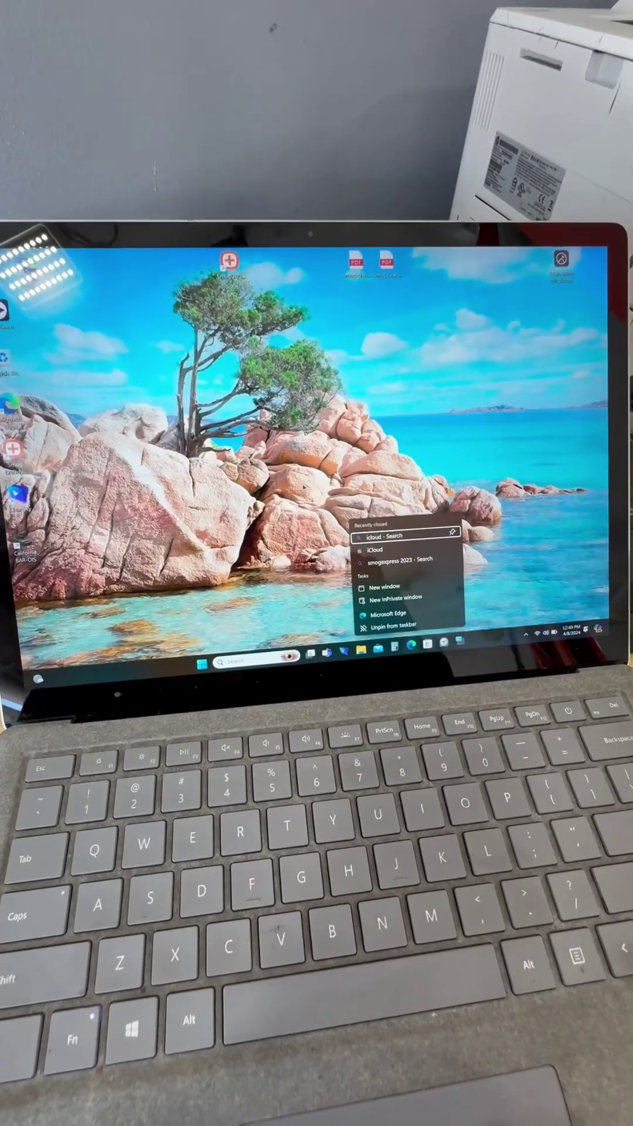
{"action": "key", "text": "Escape"}
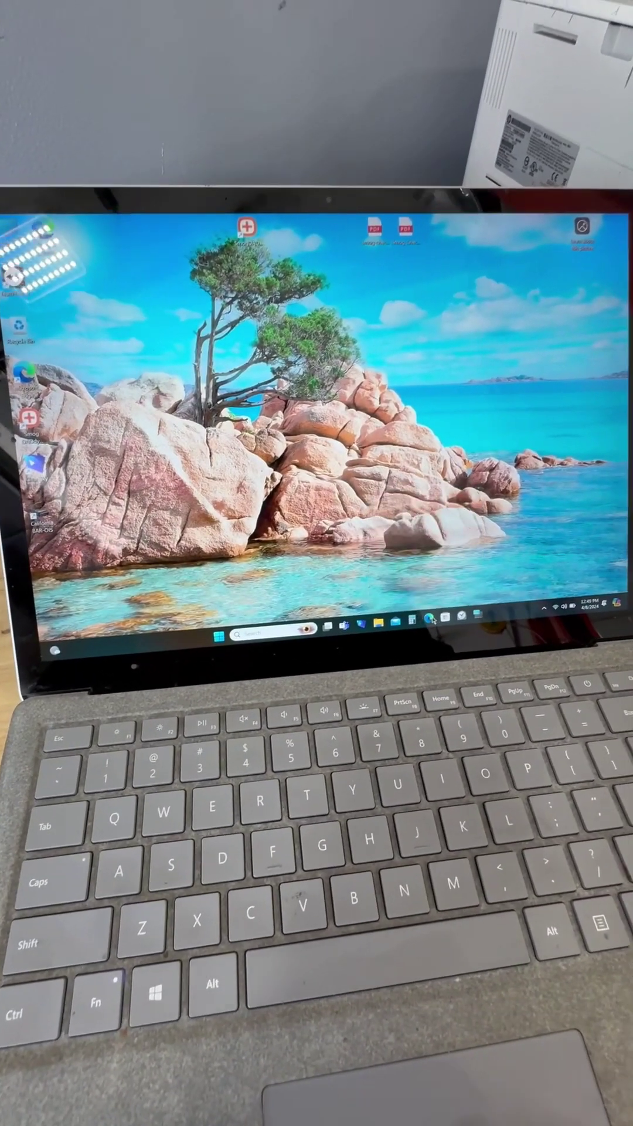
{"action": "left_click", "coordinate": [431, 618]}
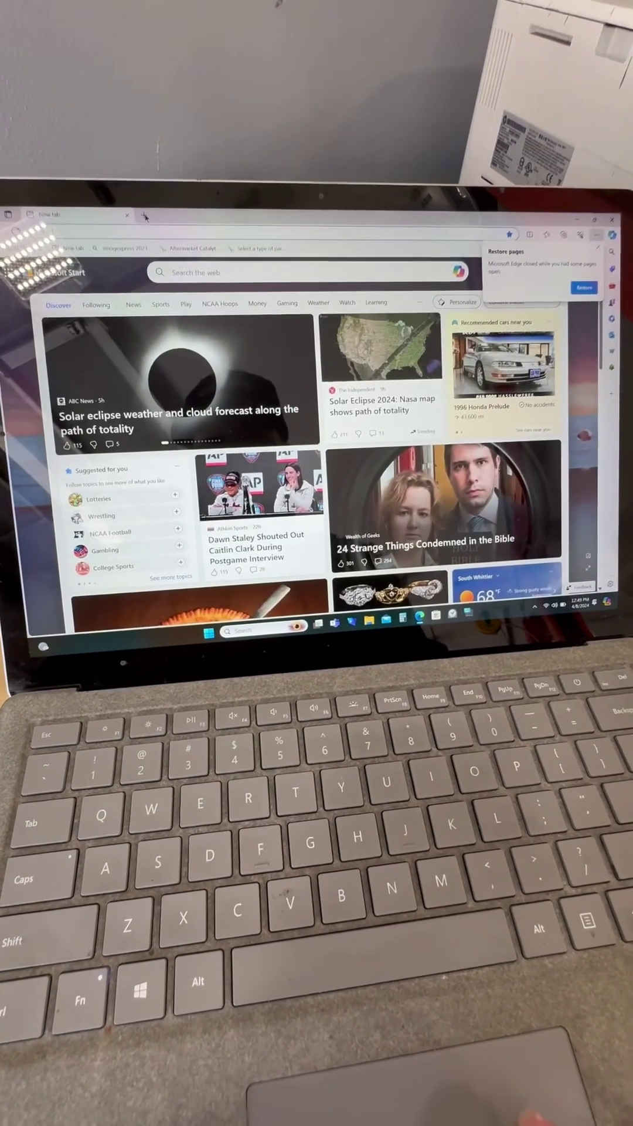
Load the Google homepage at google.com in a new Edge tab.
{"action": "left_click", "coordinate": [156, 218]}
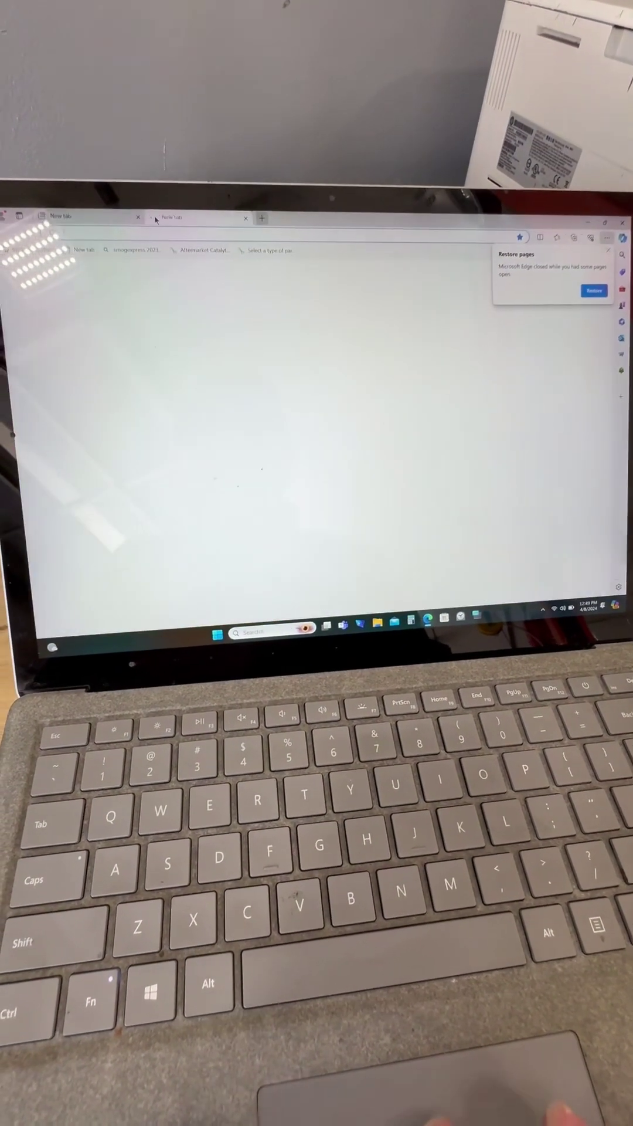
{"action": "type", "text": "google.com"}
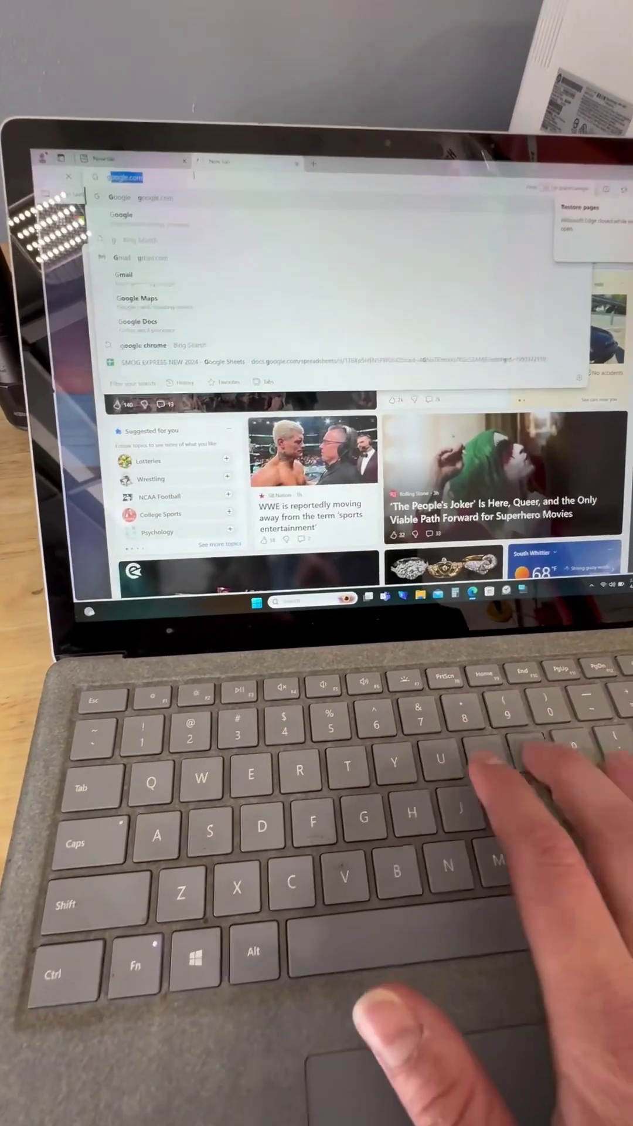
{"action": "key", "text": "Return"}
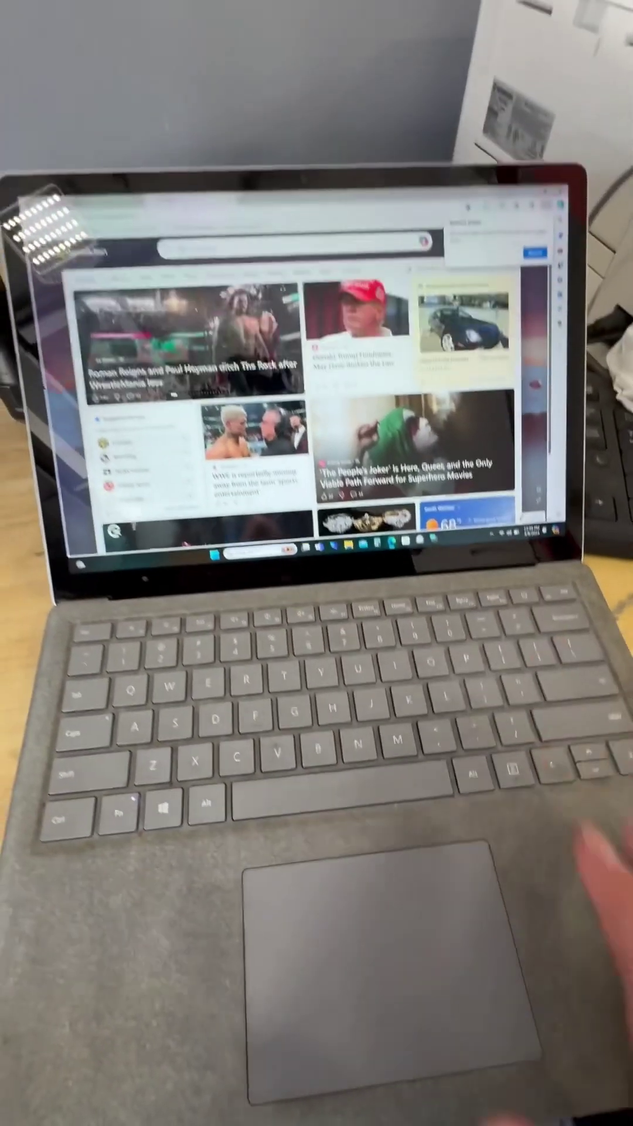
{"action": "key", "text": "ctrl+Tab"}
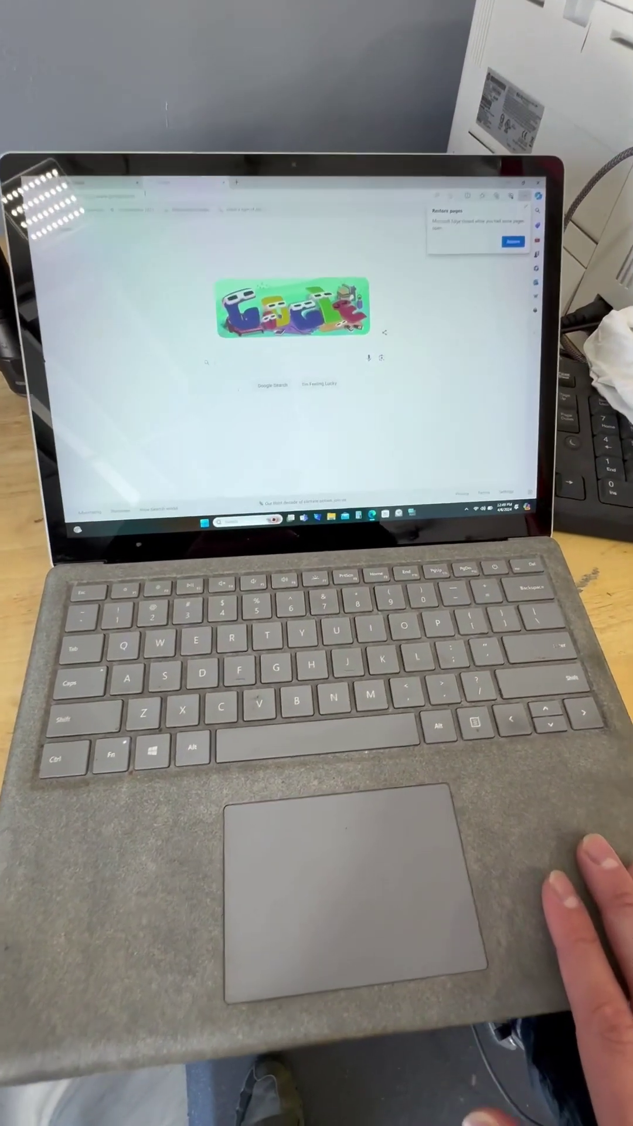